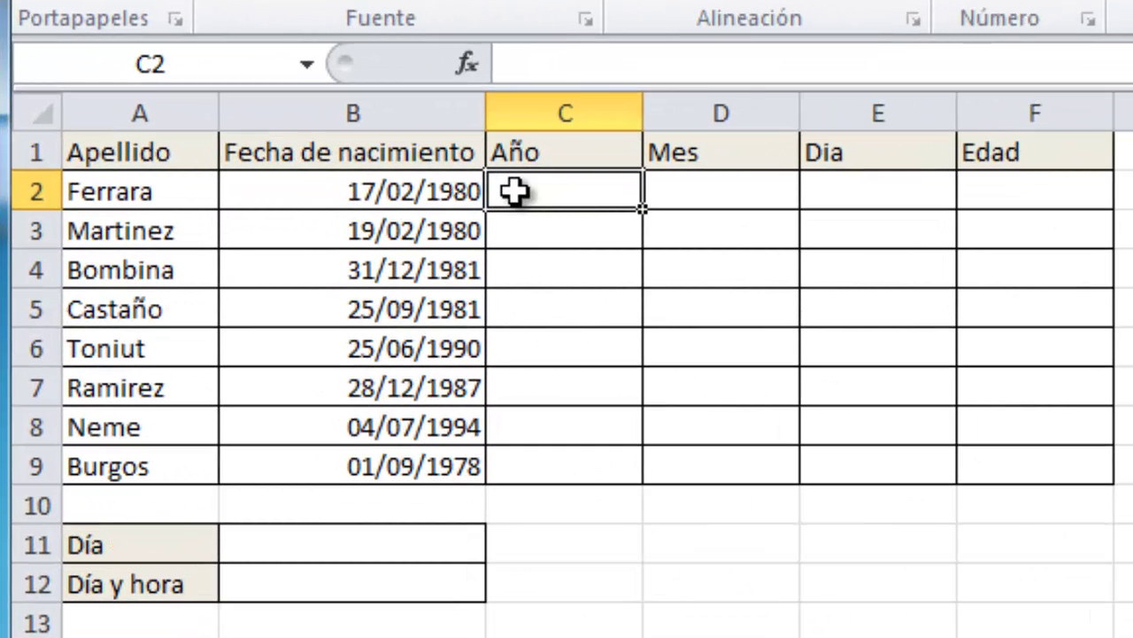
# Enter the formula =año(B2) in cell C2 to extract the year from the first birth date
pyautogui.write('=')
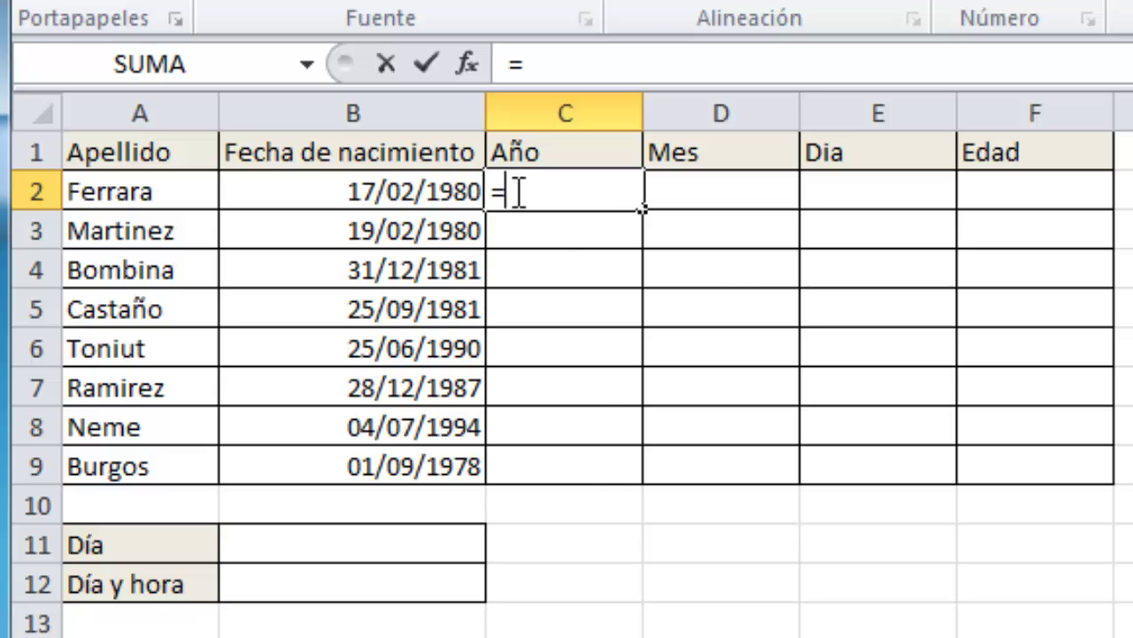
pyautogui.write('an')
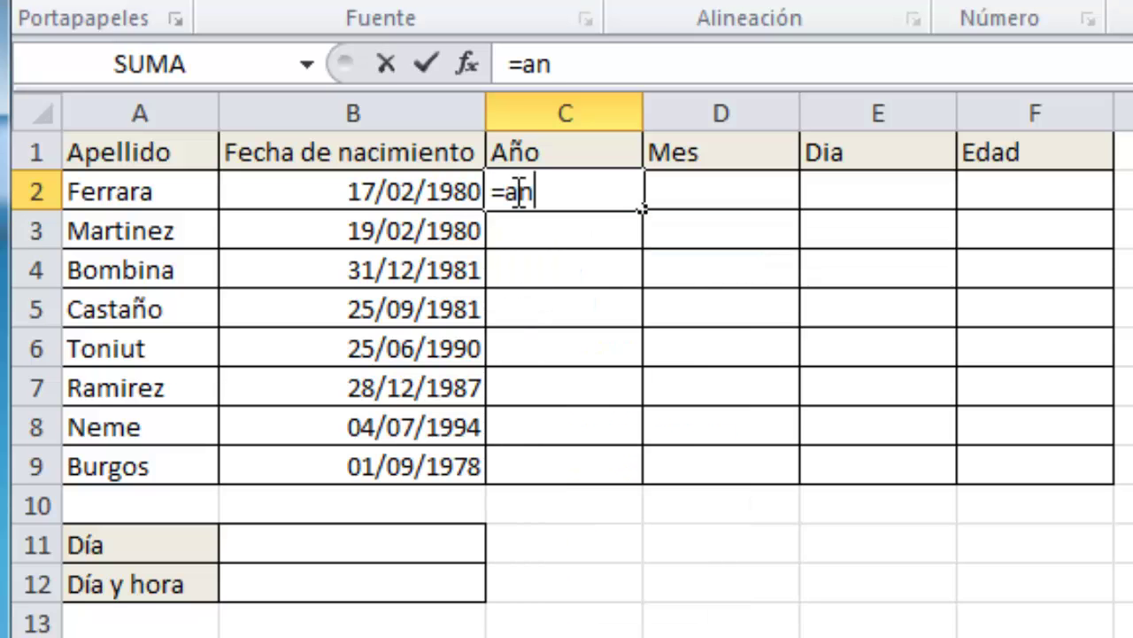
pyautogui.press('BackSpace')
pyautogui.write('ño')
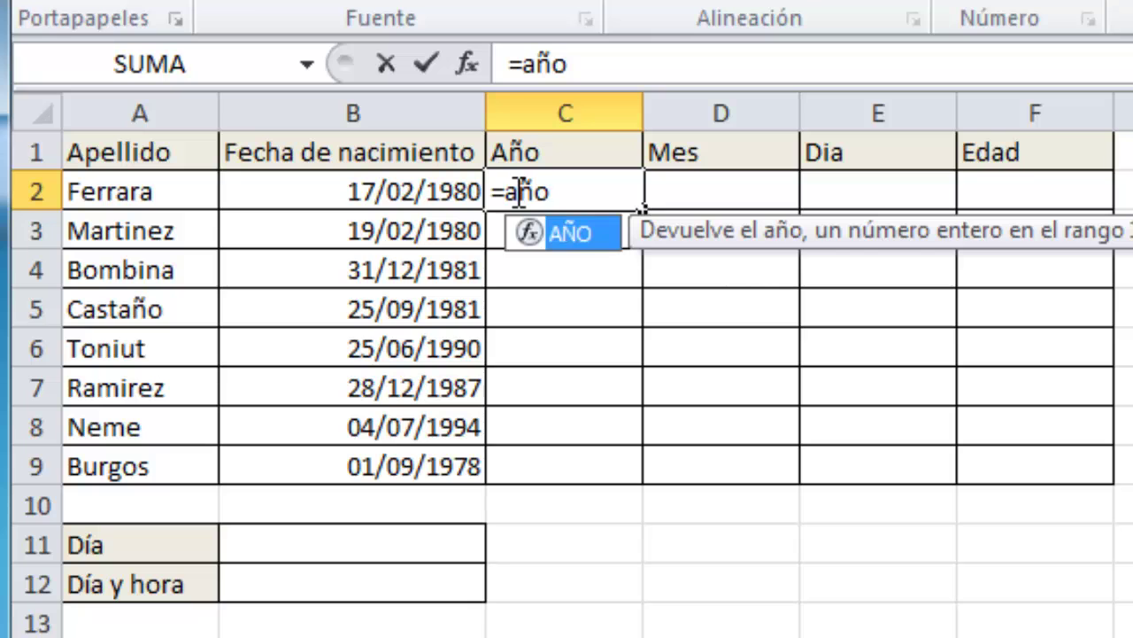
pyautogui.write('(')
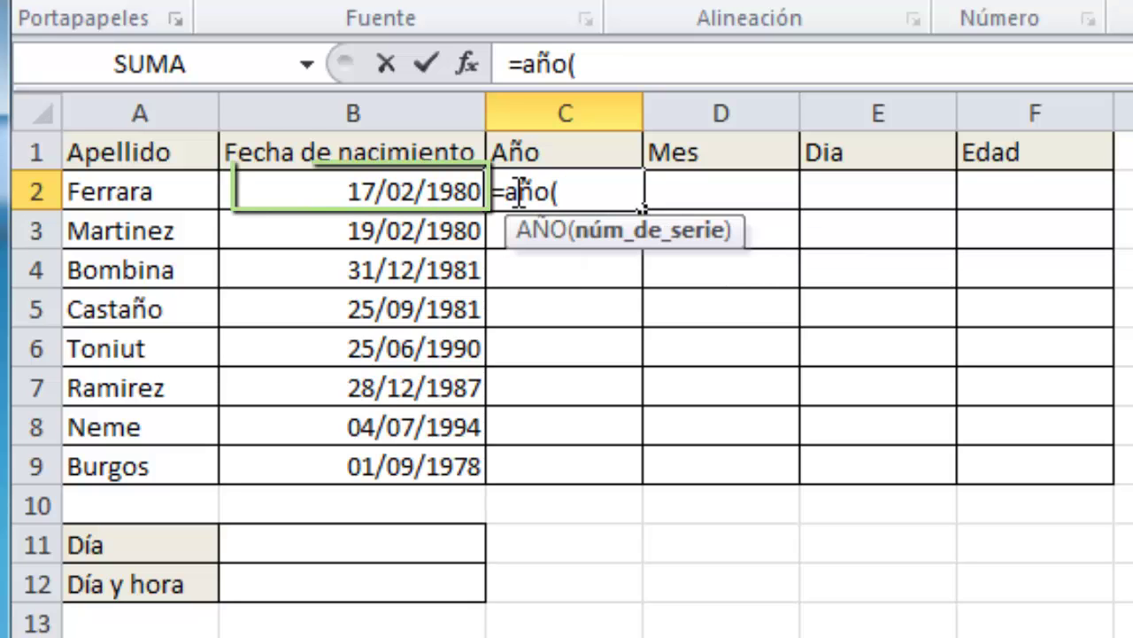
pyautogui.click(367, 190)
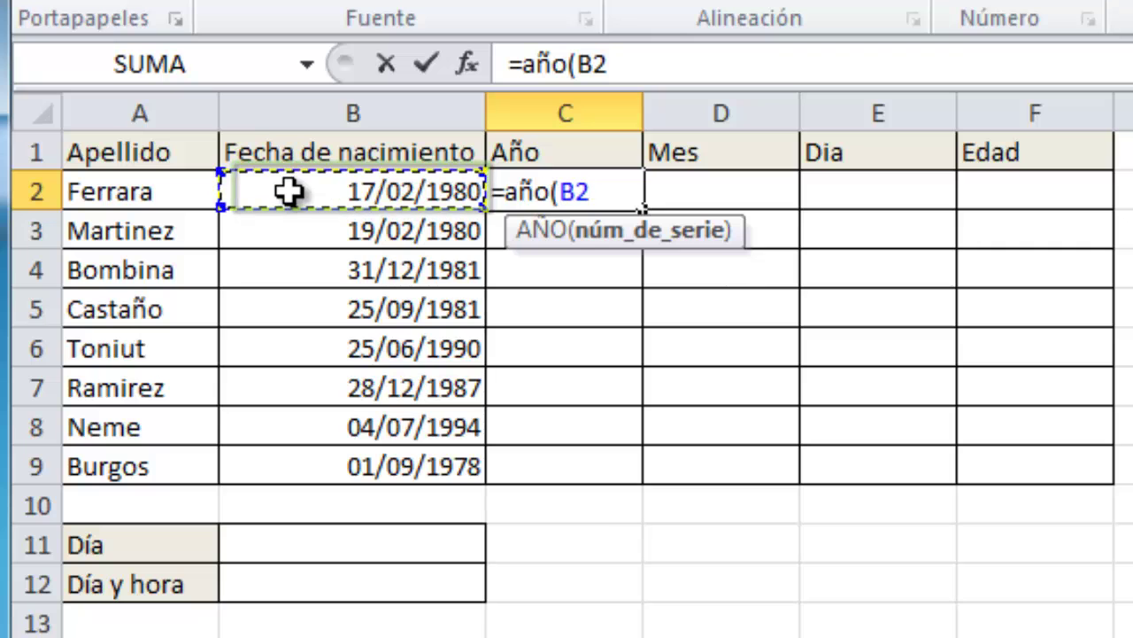
pyautogui.write(')')
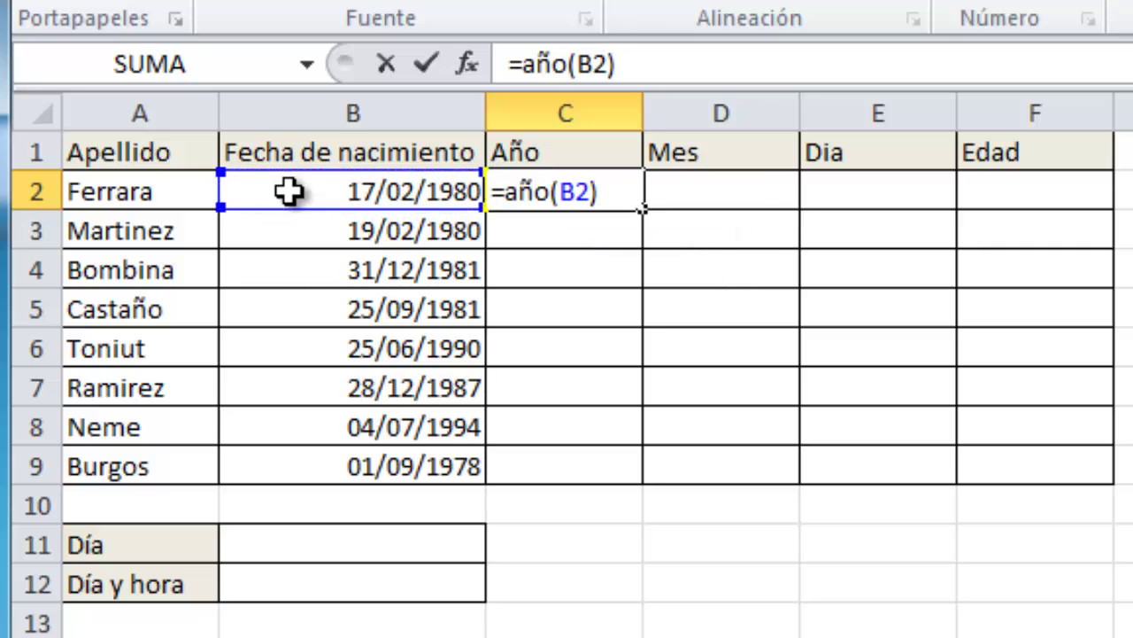
pyautogui.press('Return')
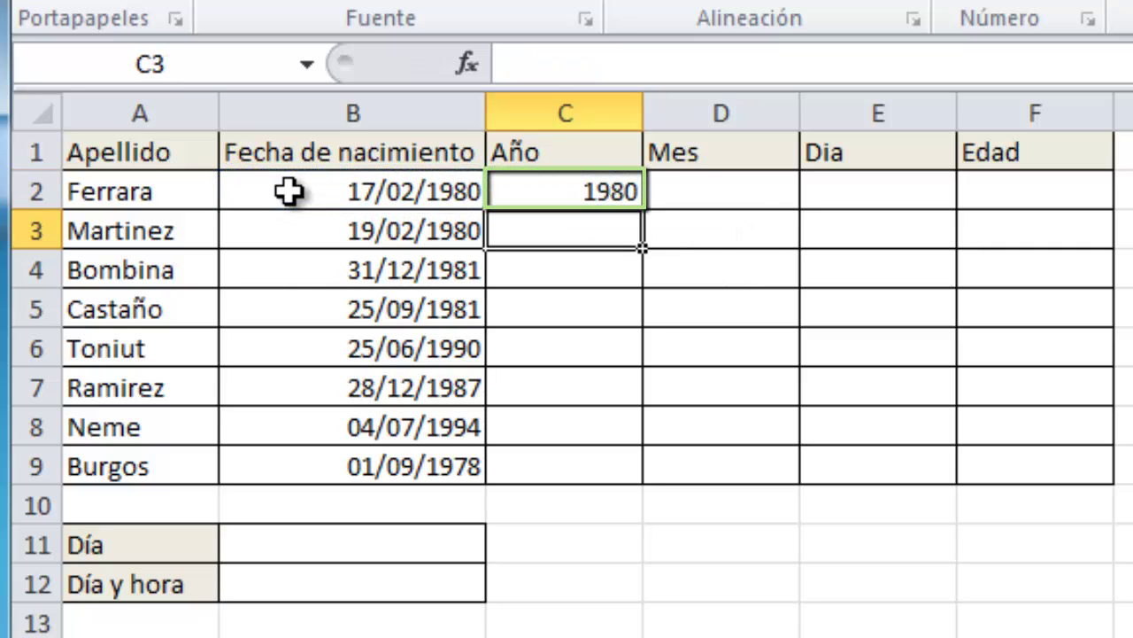
# Enter the formula =mes(B2) in cell D2 to extract the month from the first birth date
pyautogui.click(739, 179)
pyautogui.write('=')
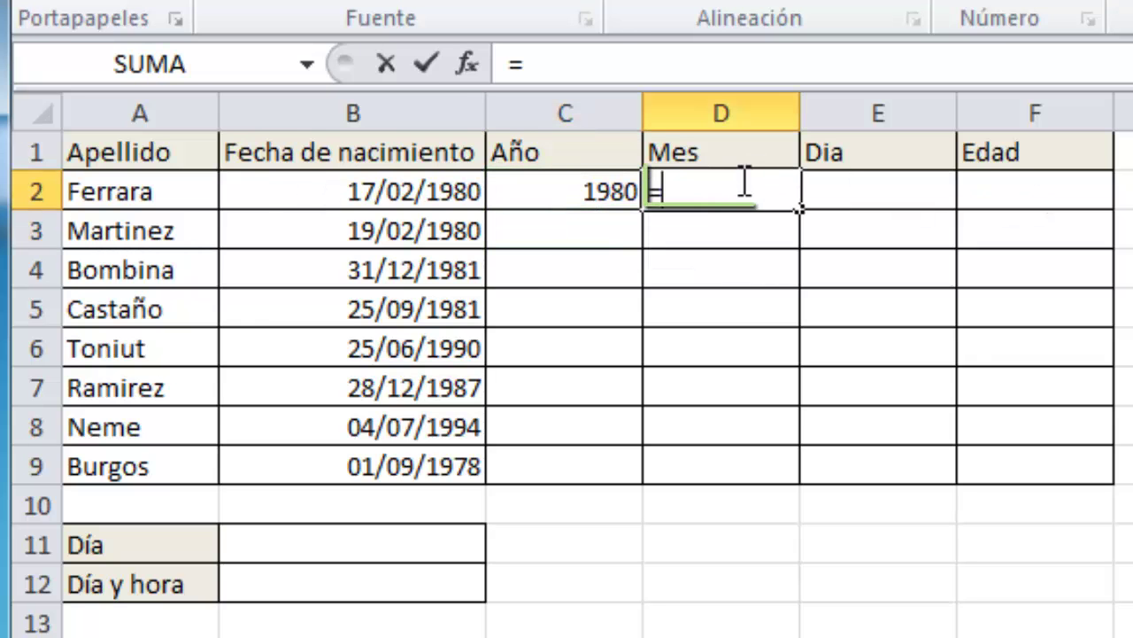
pyautogui.write('mes(')
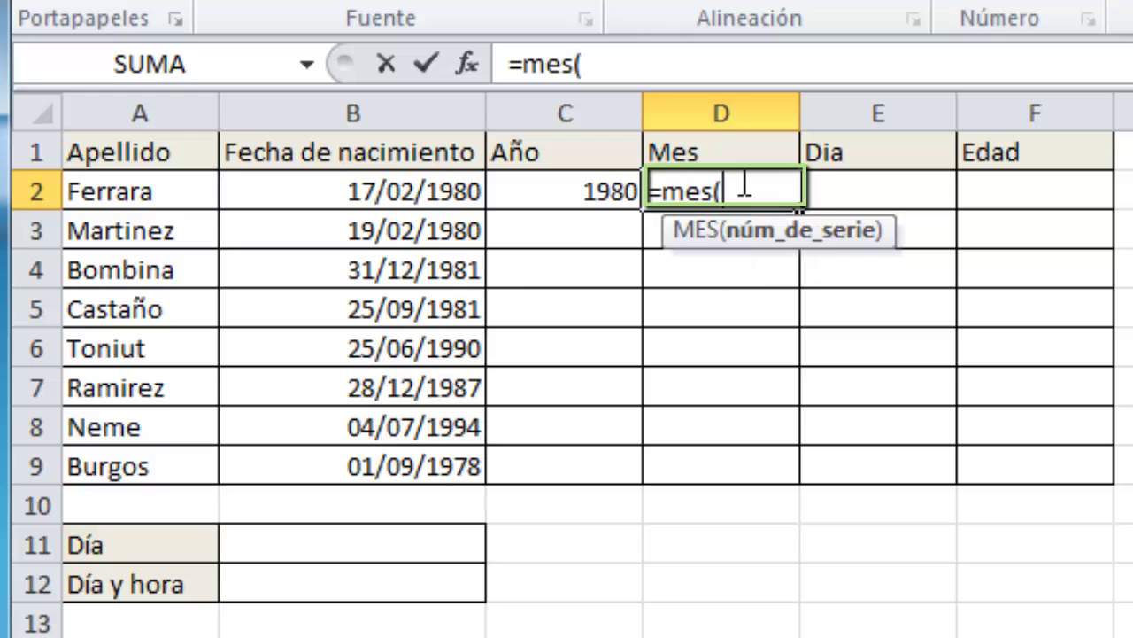
pyautogui.click(440, 195)
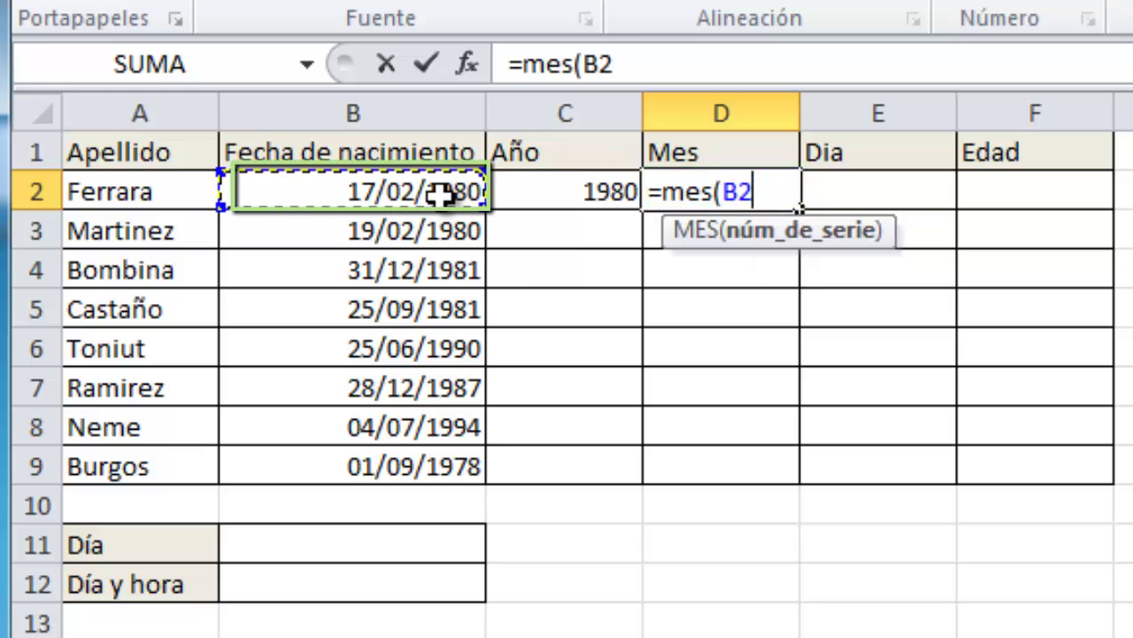
pyautogui.write(')')
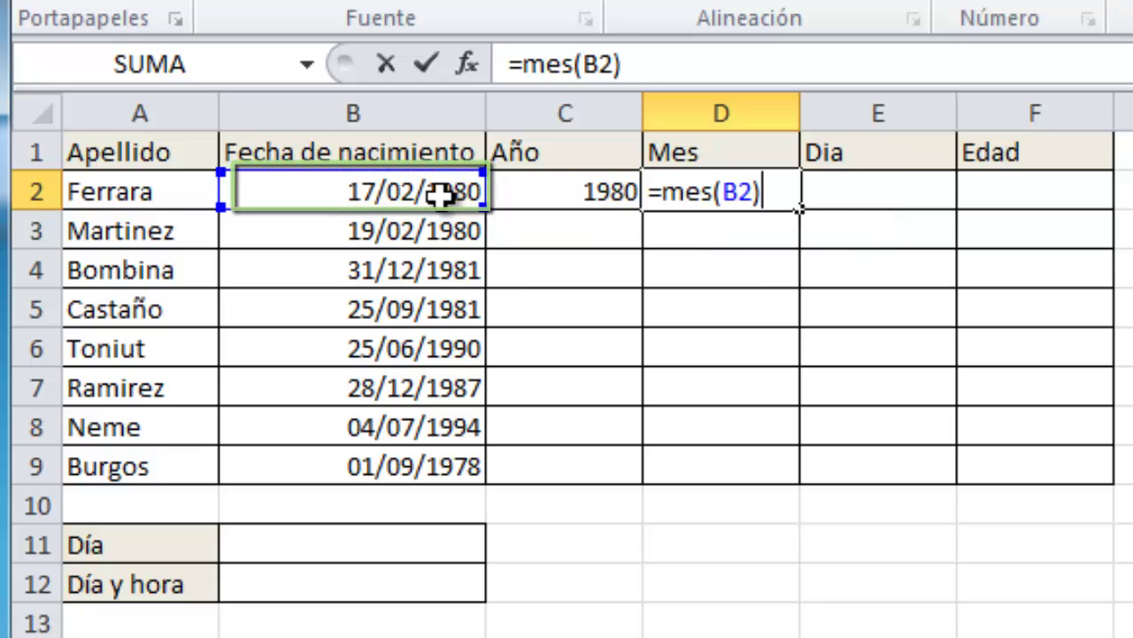
pyautogui.press('Return')
# Enter the formula =dia(B2) in cell E2 to extract the day from the first birth date
pyautogui.click(853, 196)
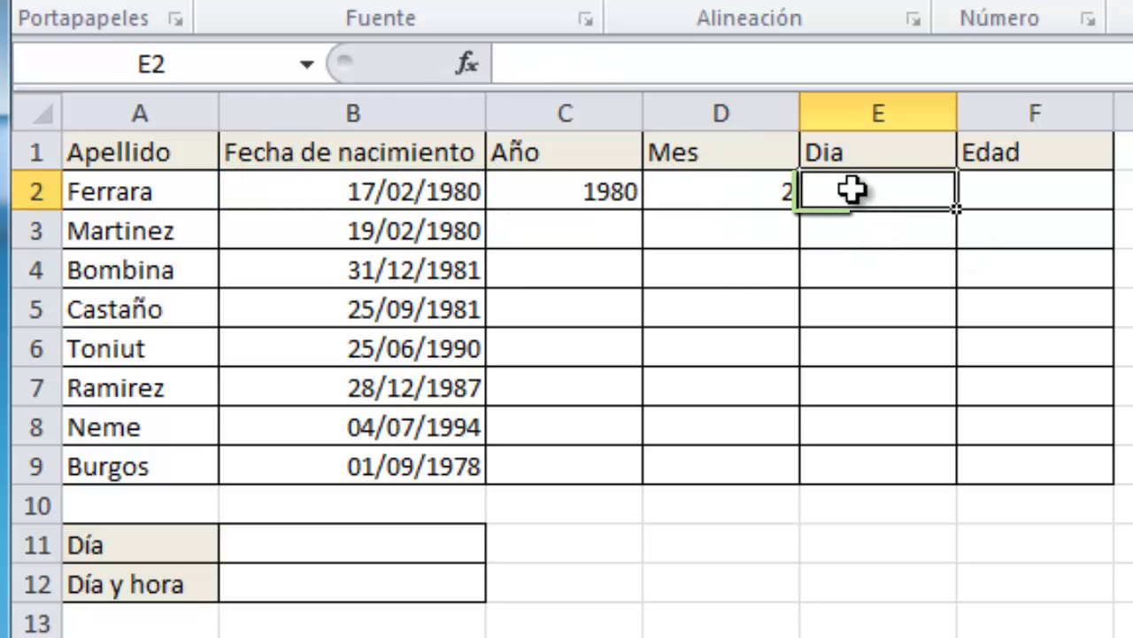
pyautogui.write('=')
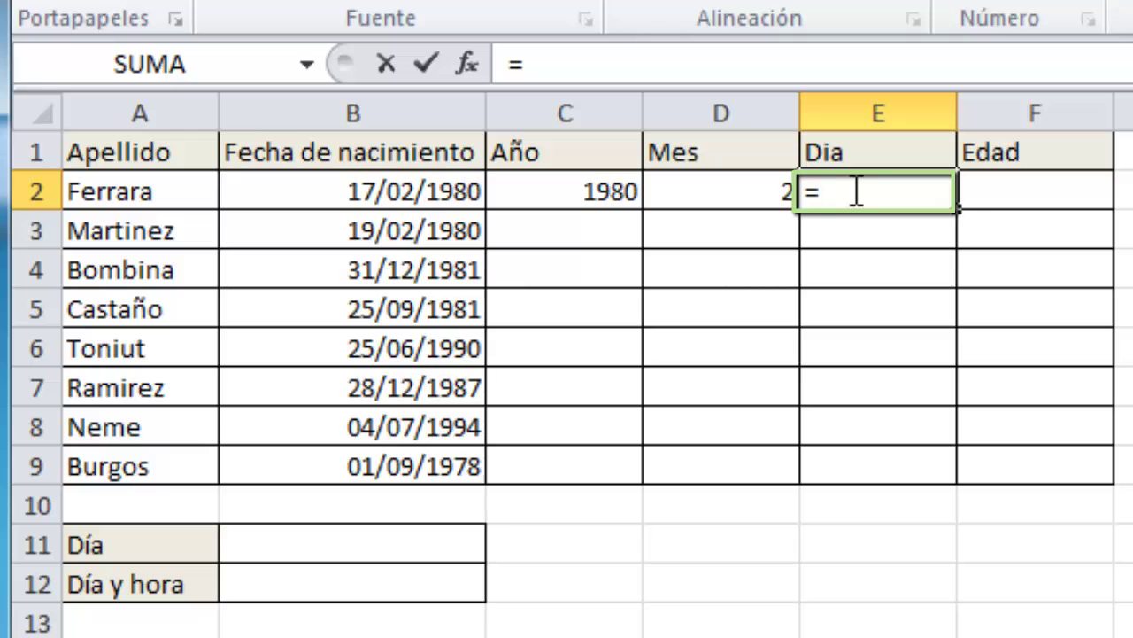
pyautogui.write('dia(')
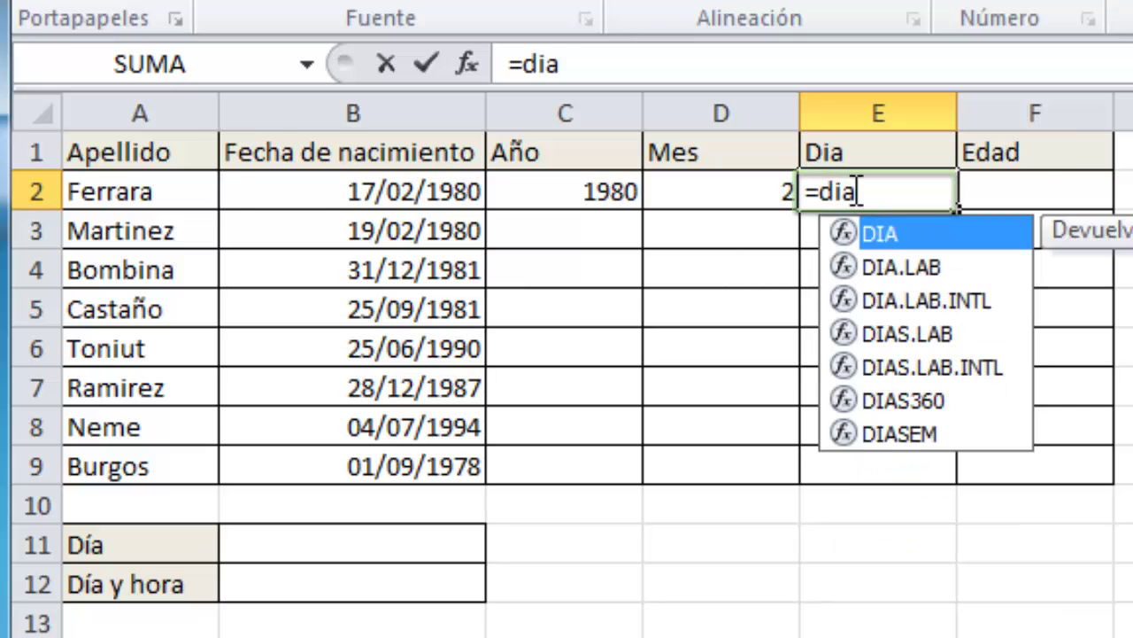
pyautogui.click(429, 191)
pyautogui.write(')')
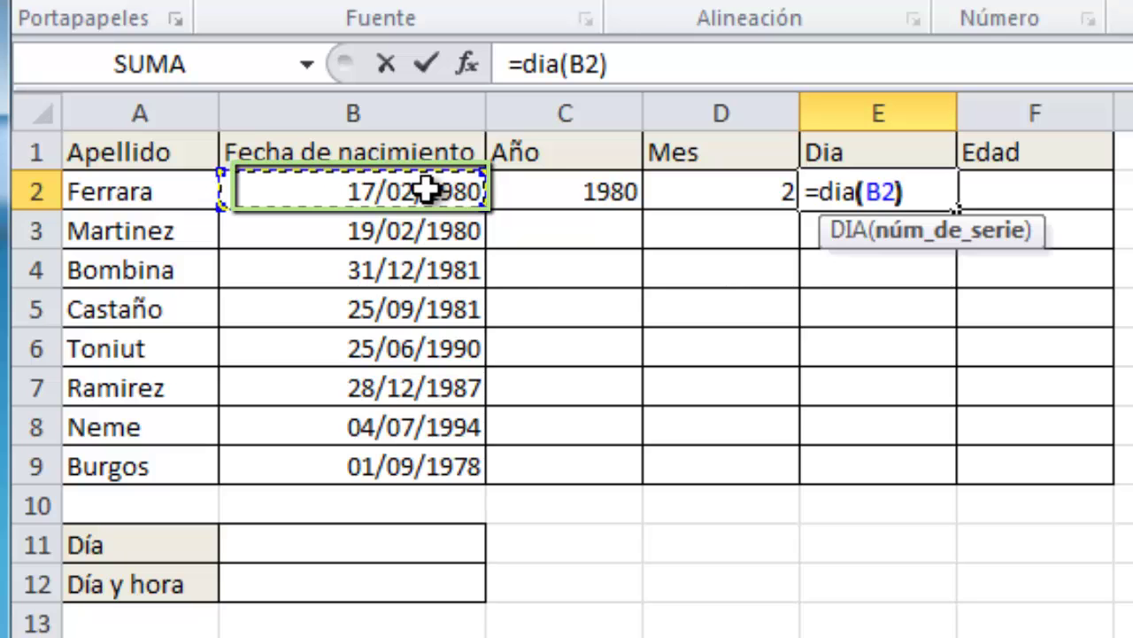
pyautogui.press('Return')
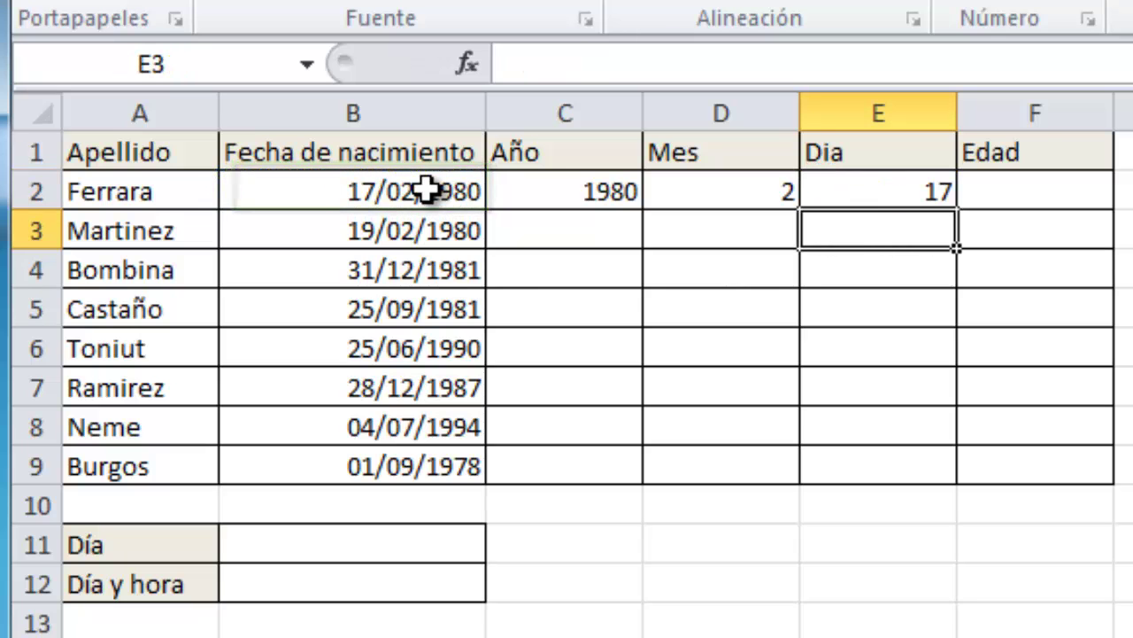
# Fill the Año, Mes and Dia formulas from C2, D2 and E2 down to row 9
pyautogui.click(606, 188)
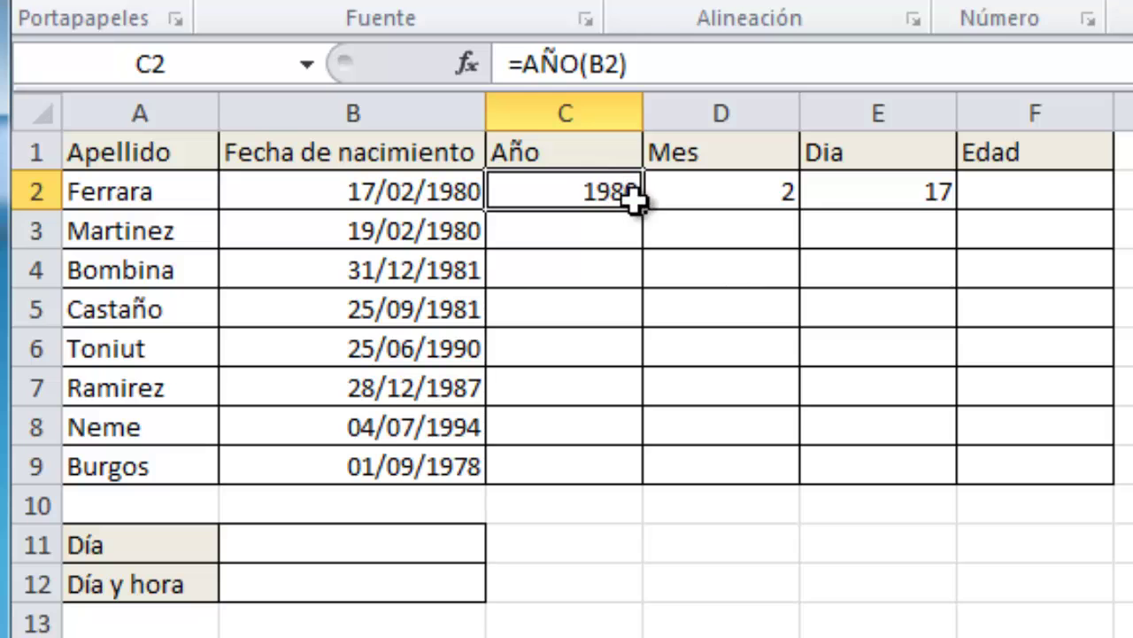
pyautogui.doubleClick(642, 205)
pyautogui.click(696, 203)
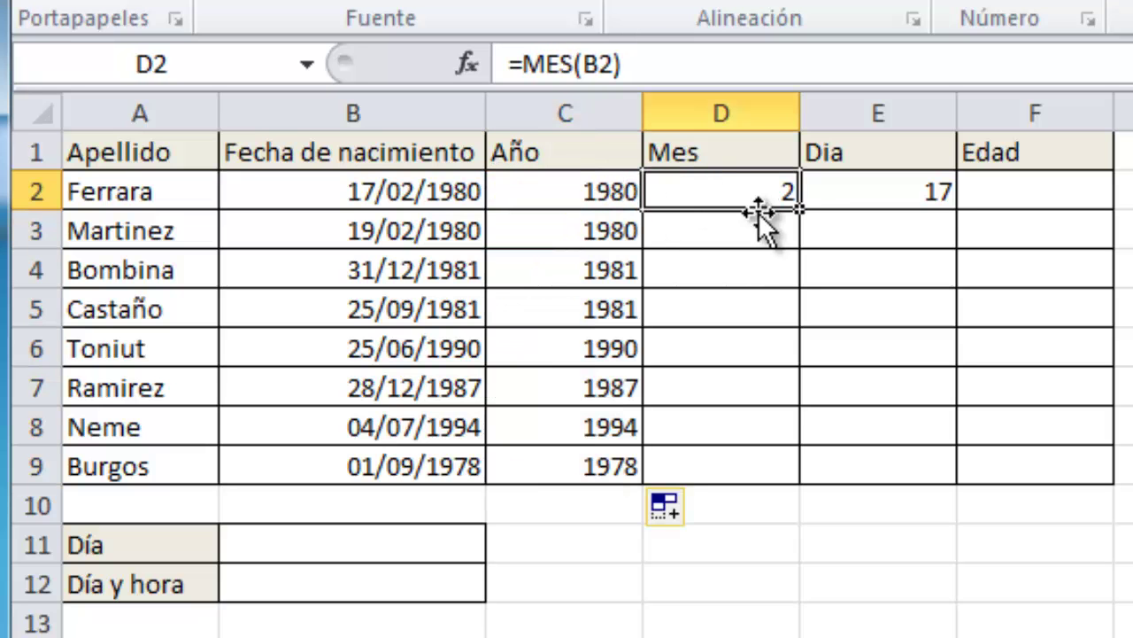
pyautogui.doubleClick(804, 207)
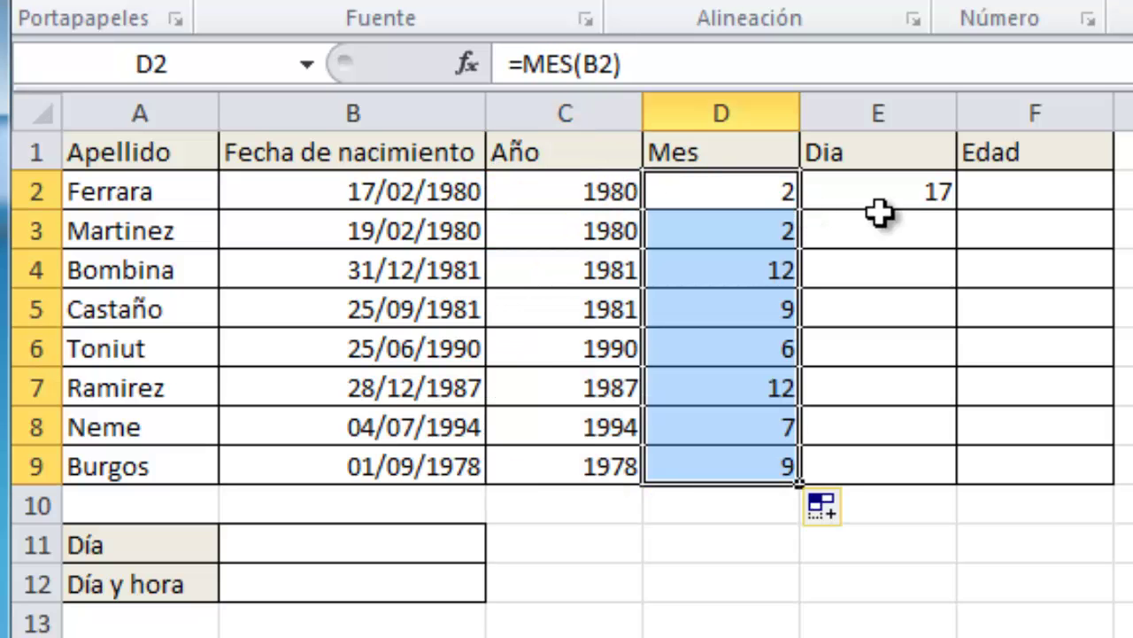
pyautogui.click(925, 202)
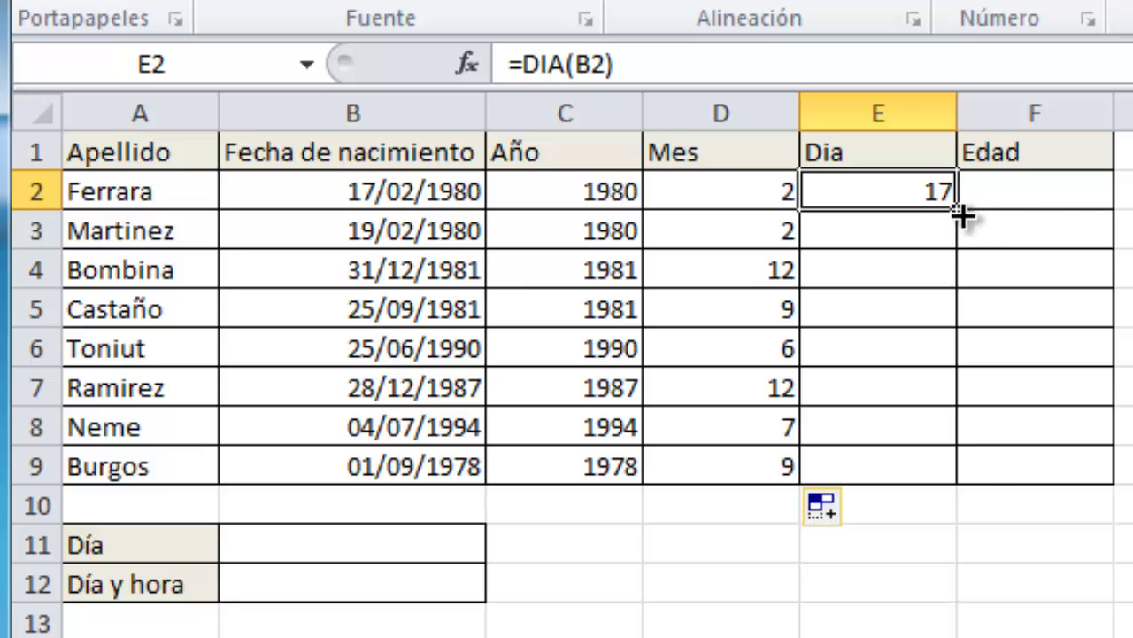
pyautogui.doubleClick(962, 212)
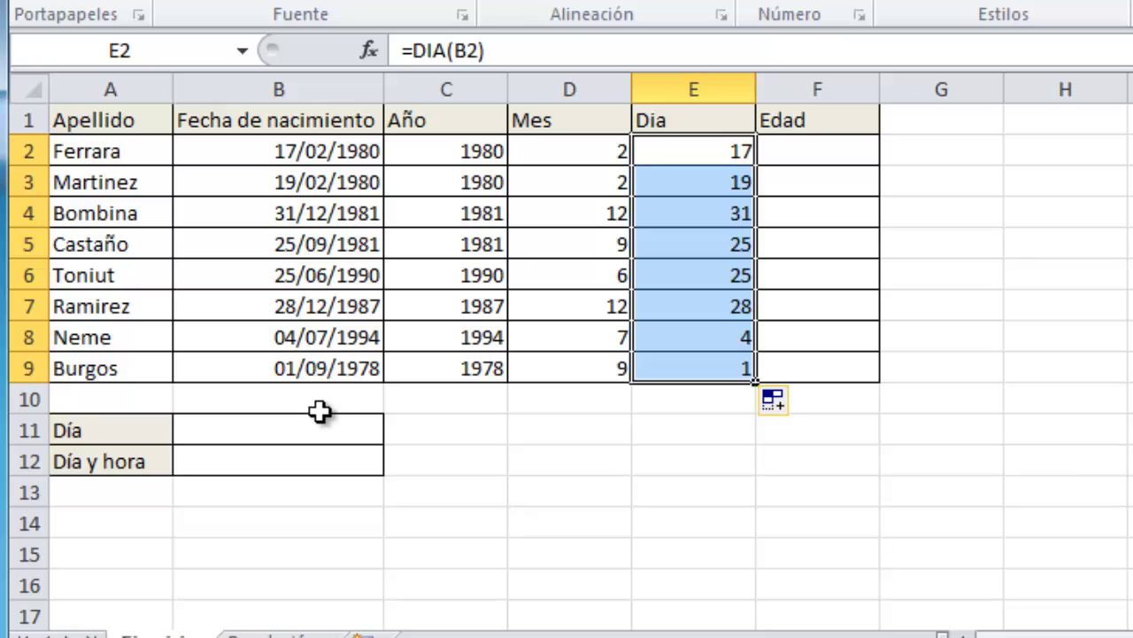
# Enter the formula =hoy() in cell B11, beside Día, to return the current date
pyautogui.click(273, 431)
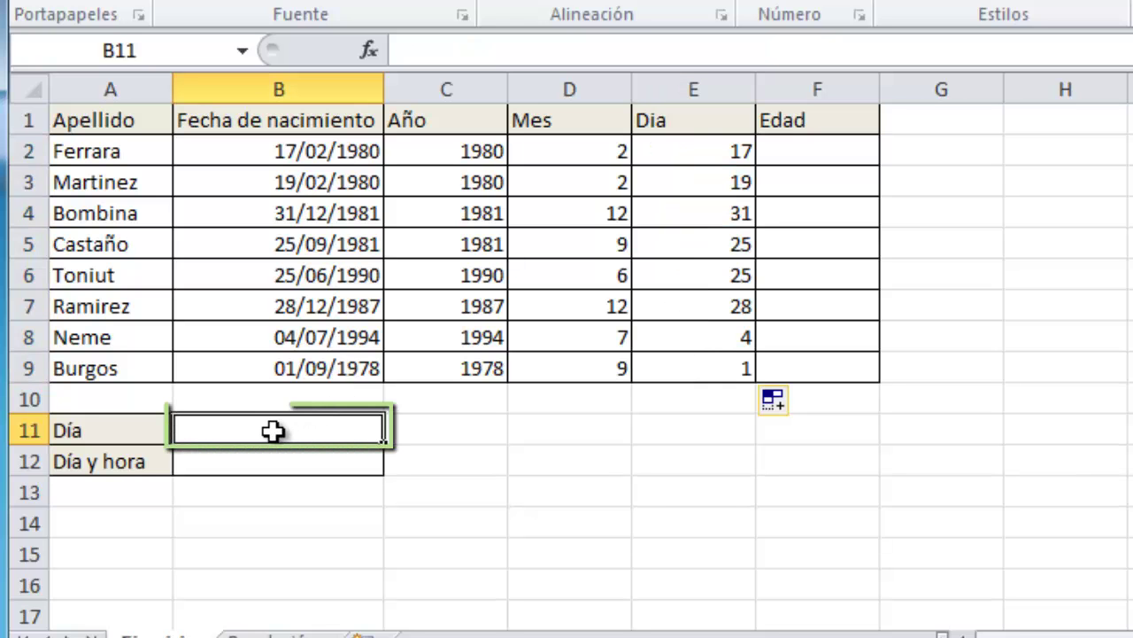
pyautogui.write('=h')
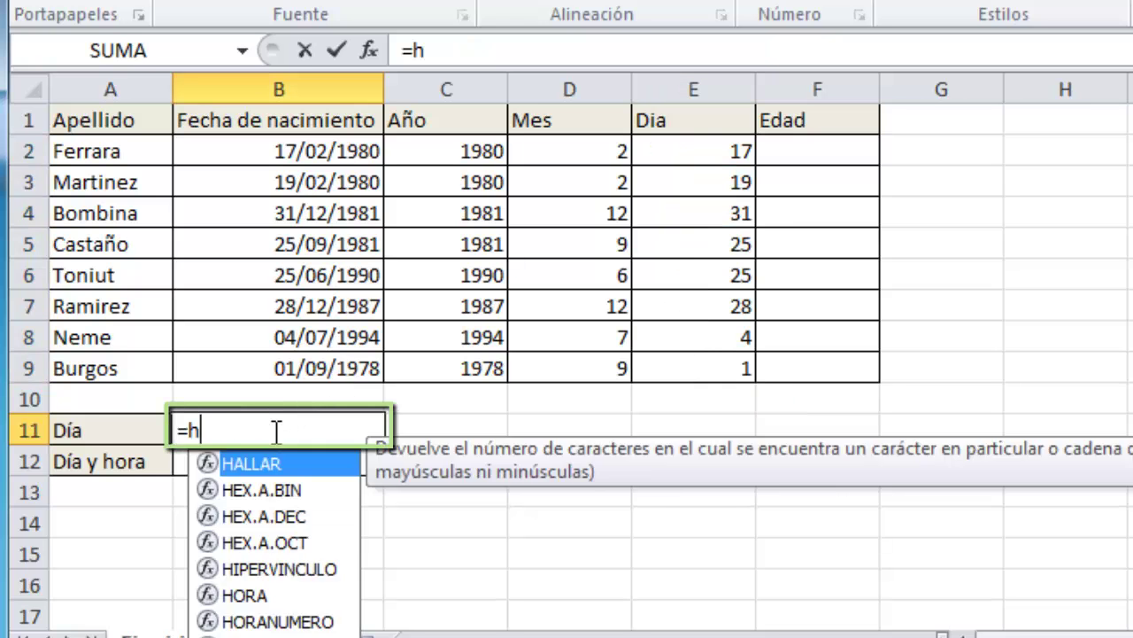
pyautogui.write('oy()')
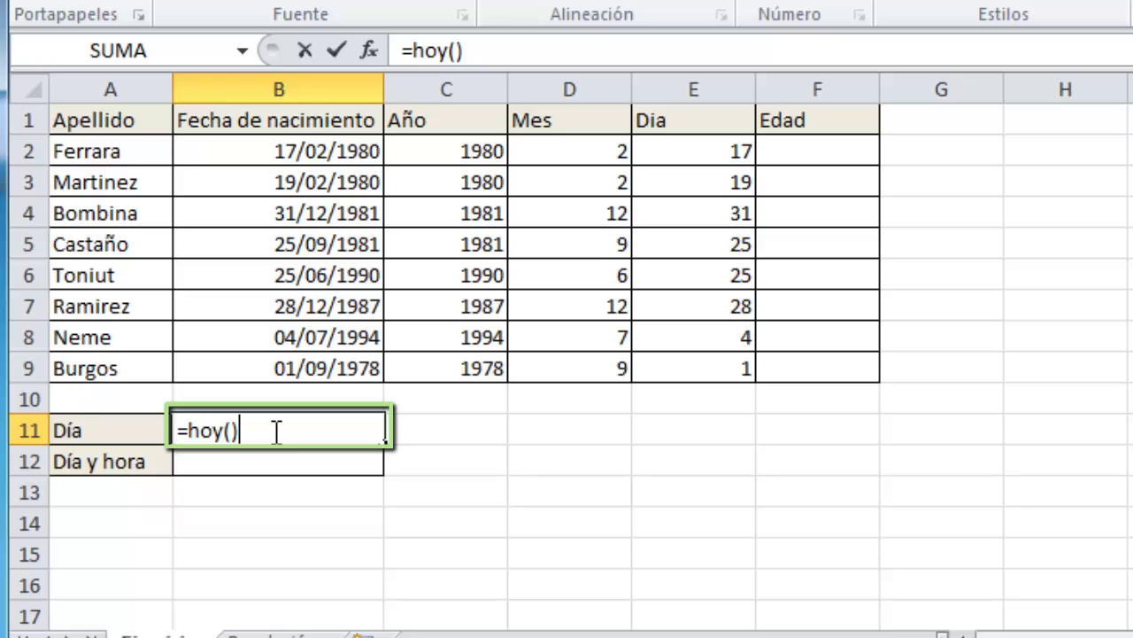
pyautogui.press('Return')
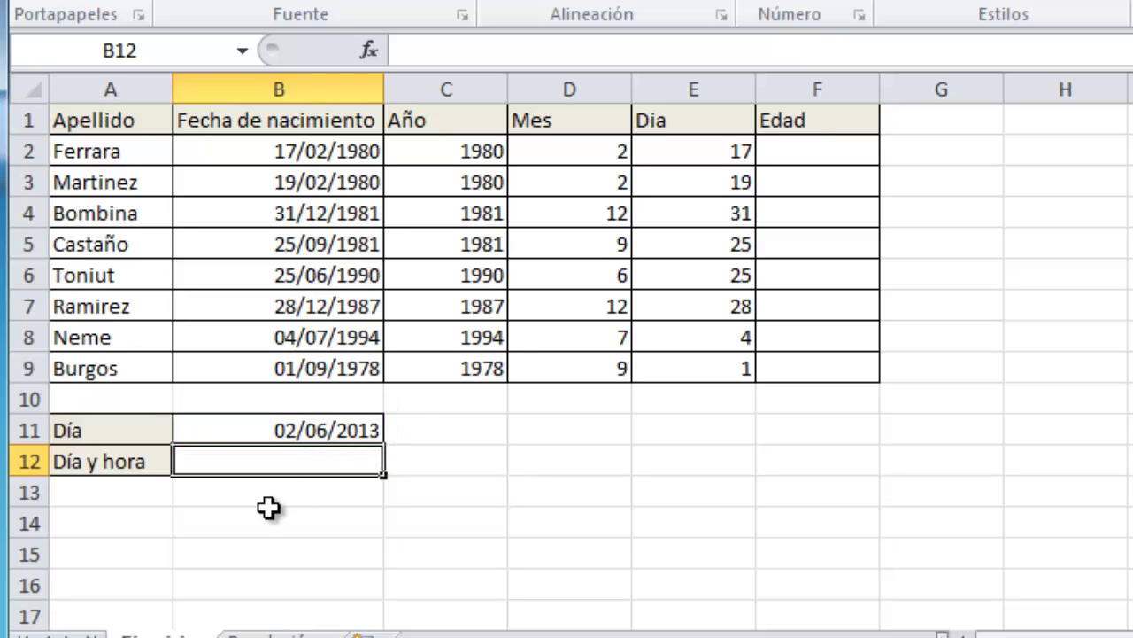
# Enter the formula =ahora() in cell B12, beside Día y hora, and review the formulas in B11 and B12
pyautogui.write('=')
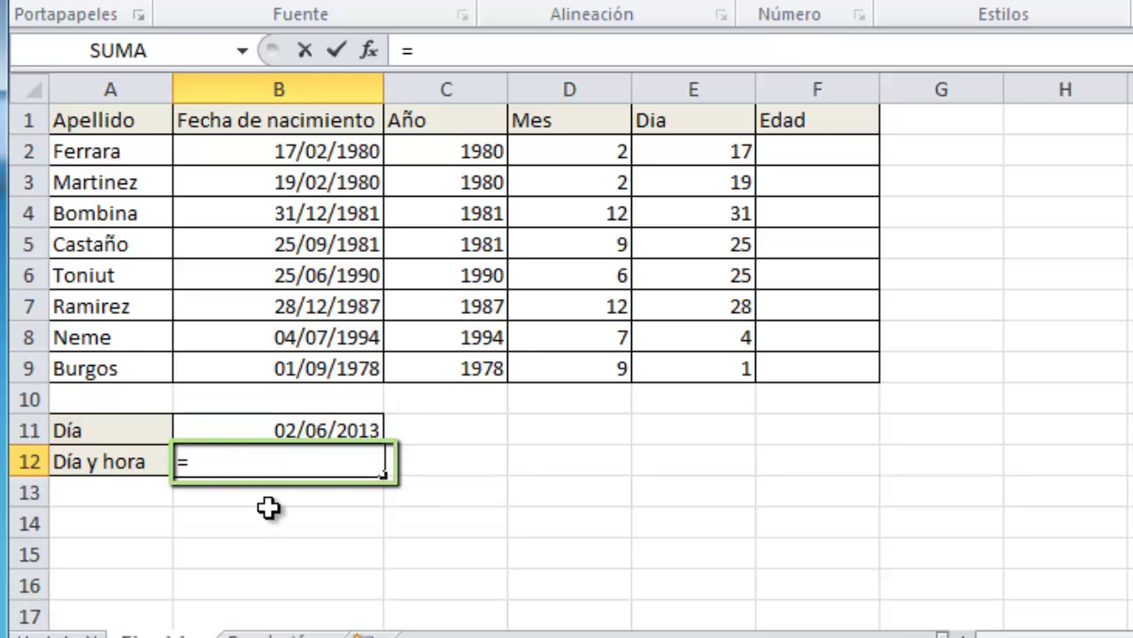
pyautogui.write('ah')
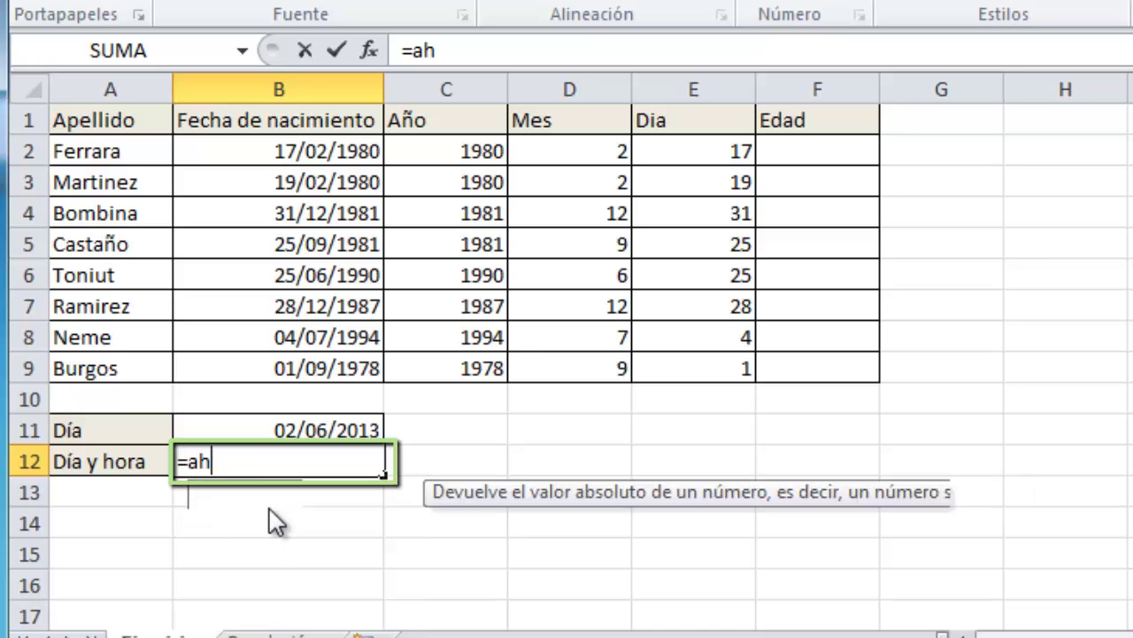
pyautogui.write('ora()')
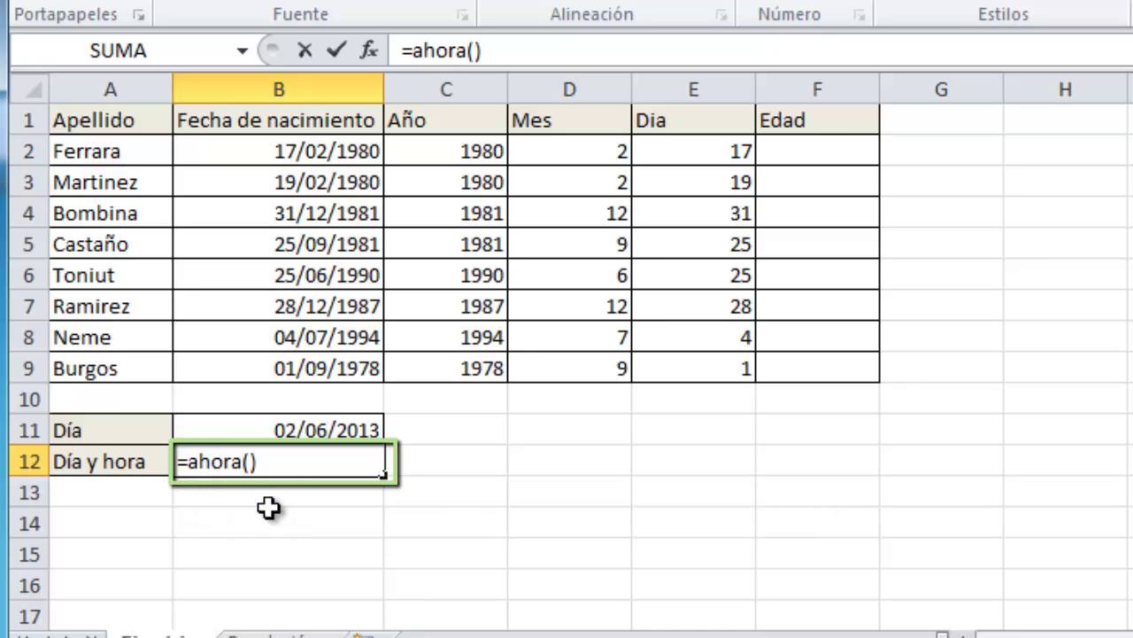
pyautogui.press('Return')
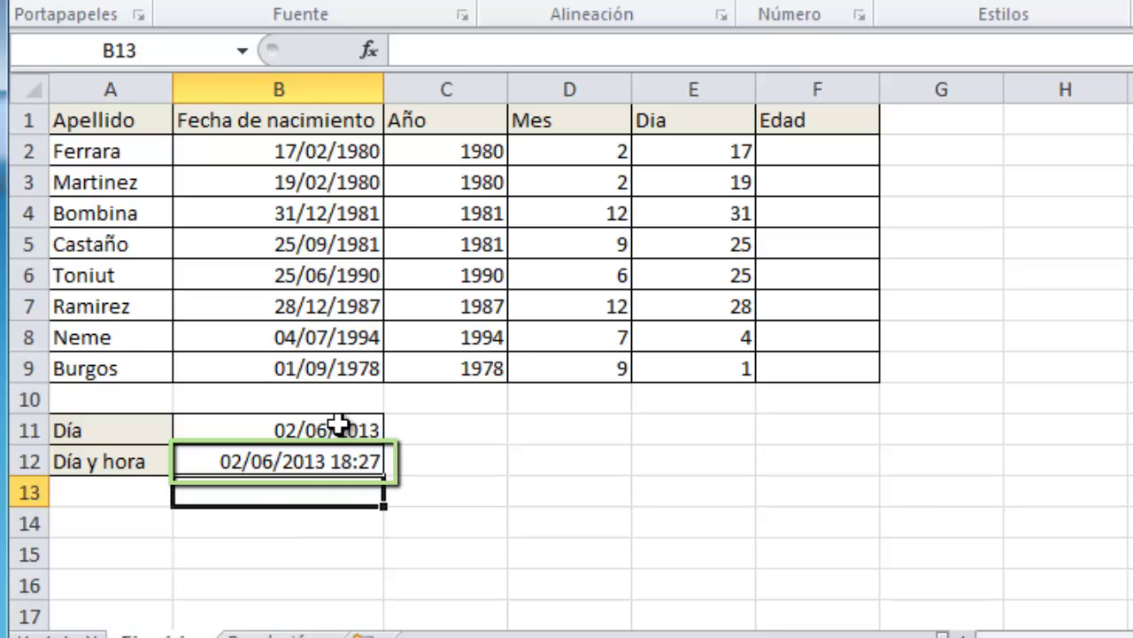
pyautogui.click(340, 427)
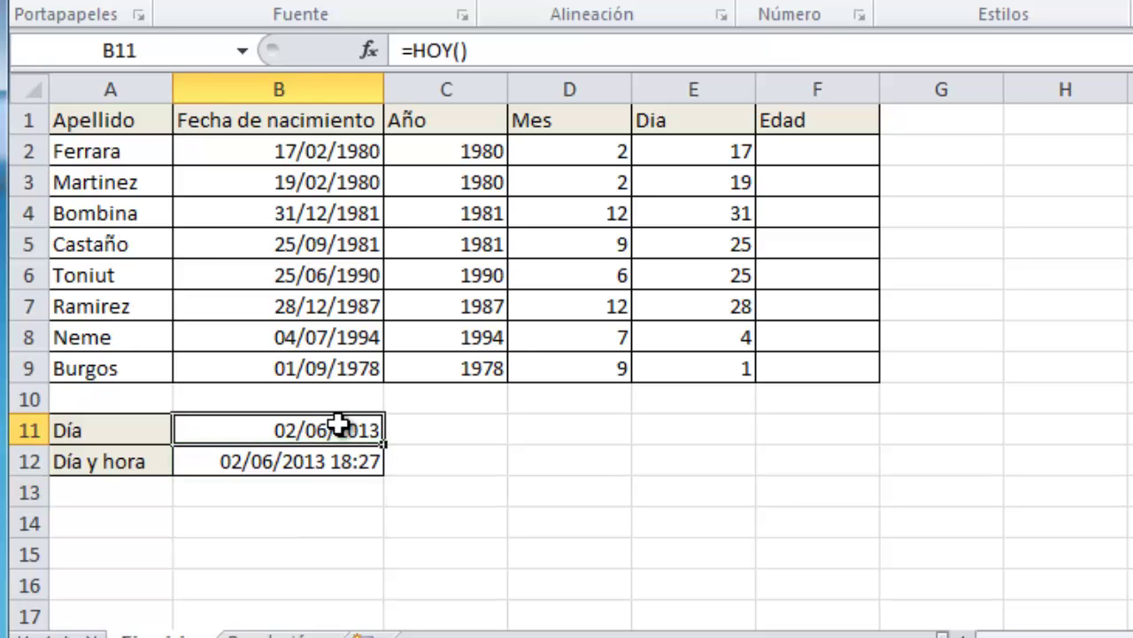
pyautogui.click(344, 464)
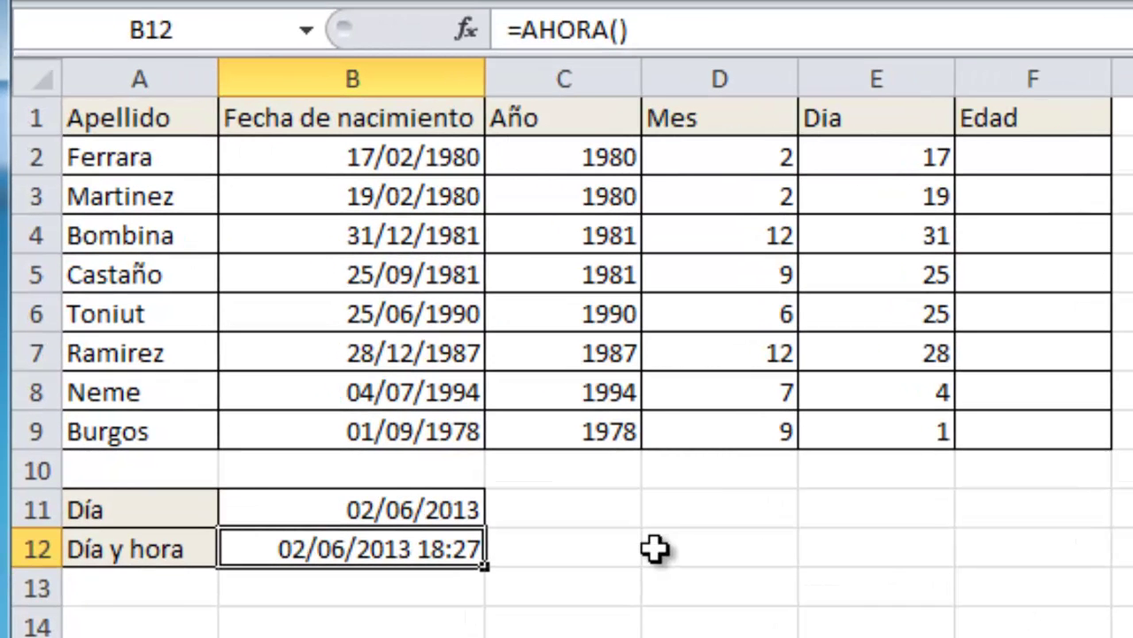
# Enter the formula =hoy()-B2 in cell F2, under Edad, to get the days elapsed since the first birth date
pyautogui.click(1070, 157)
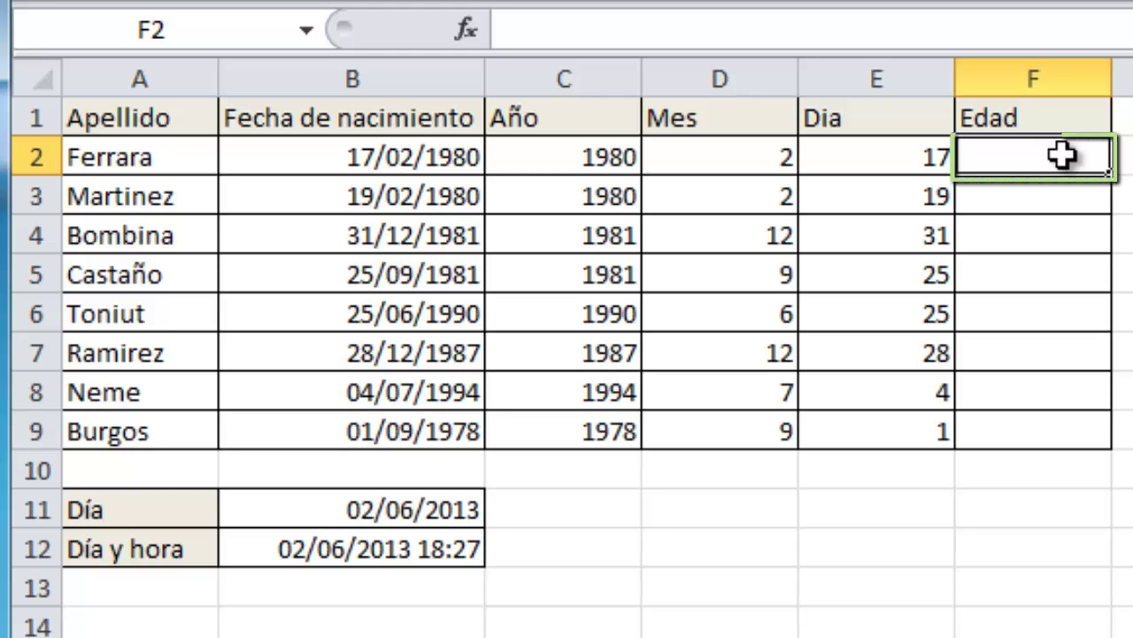
pyautogui.write('=')
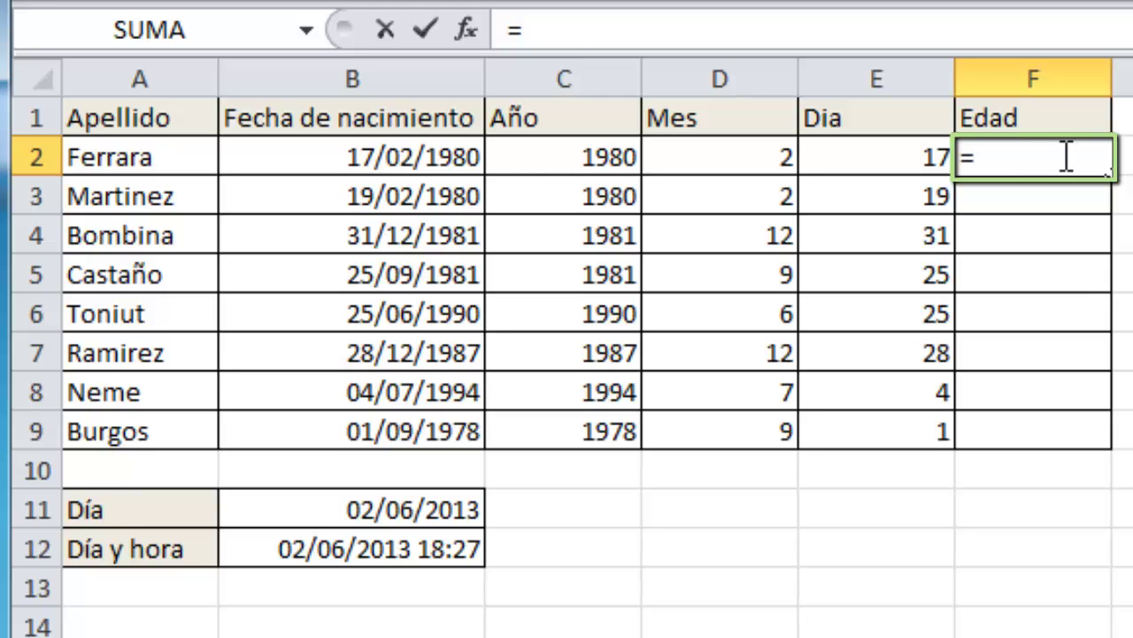
pyautogui.write('hoy()-')
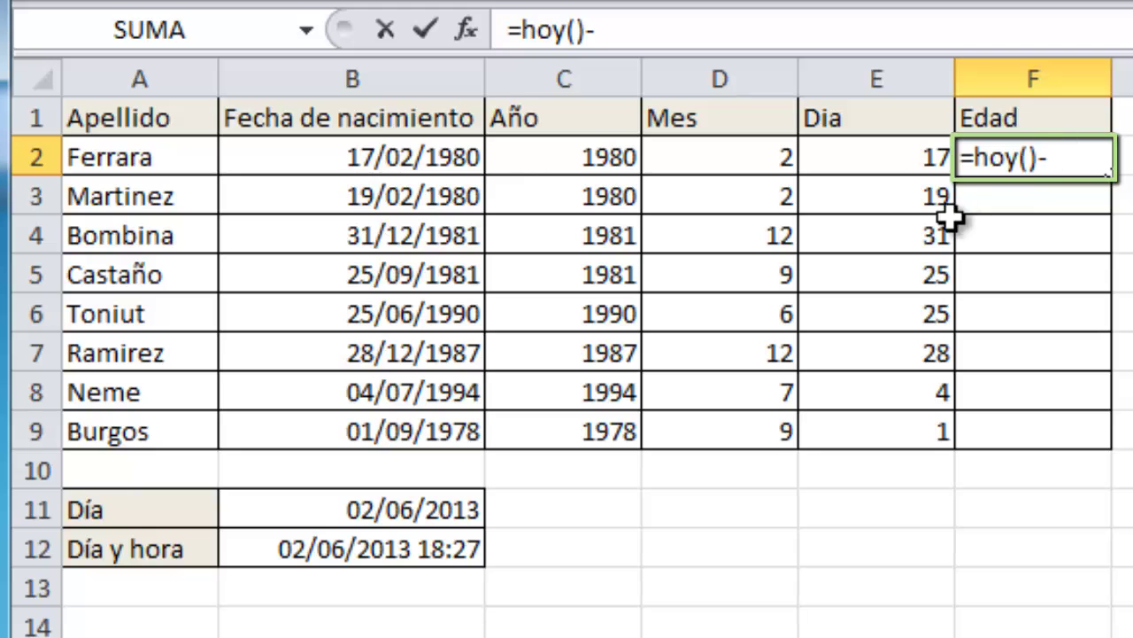
pyautogui.click(421, 159)
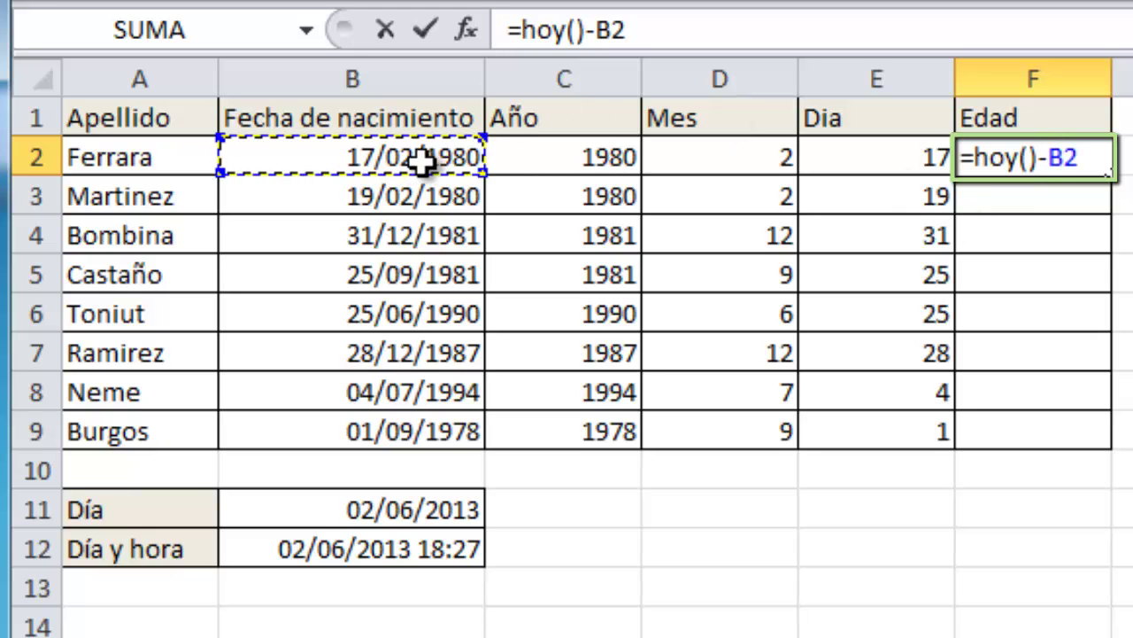
pyautogui.press('Return')
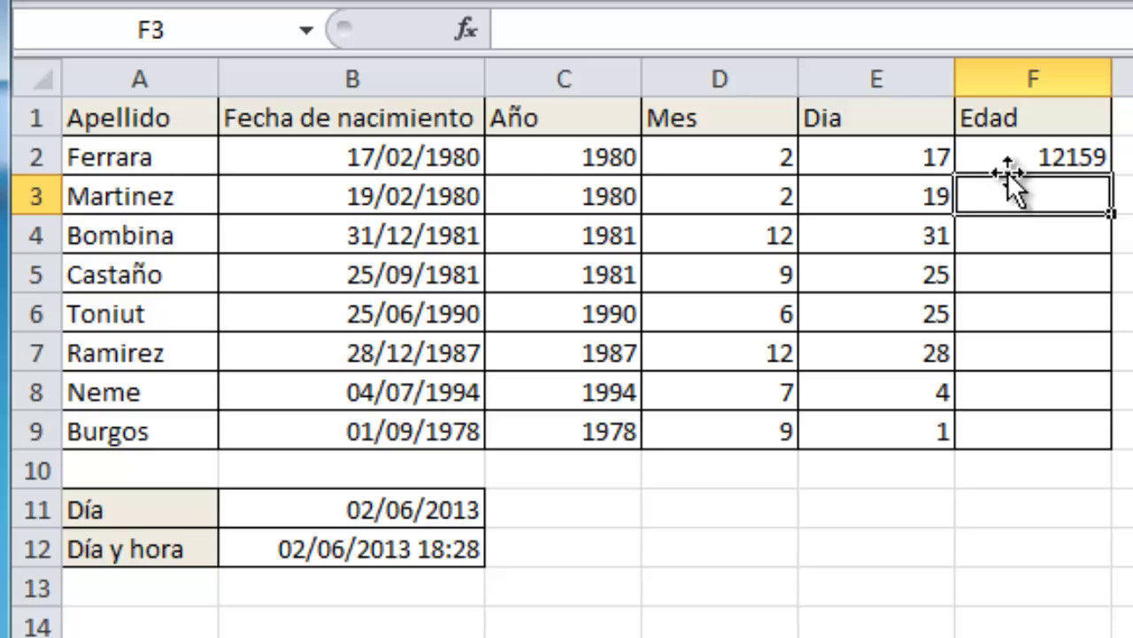
# Edit the formula in F2 to =(HOY()-B2)/365 so the elapsed days are converted to years
pyautogui.click(1025, 156)
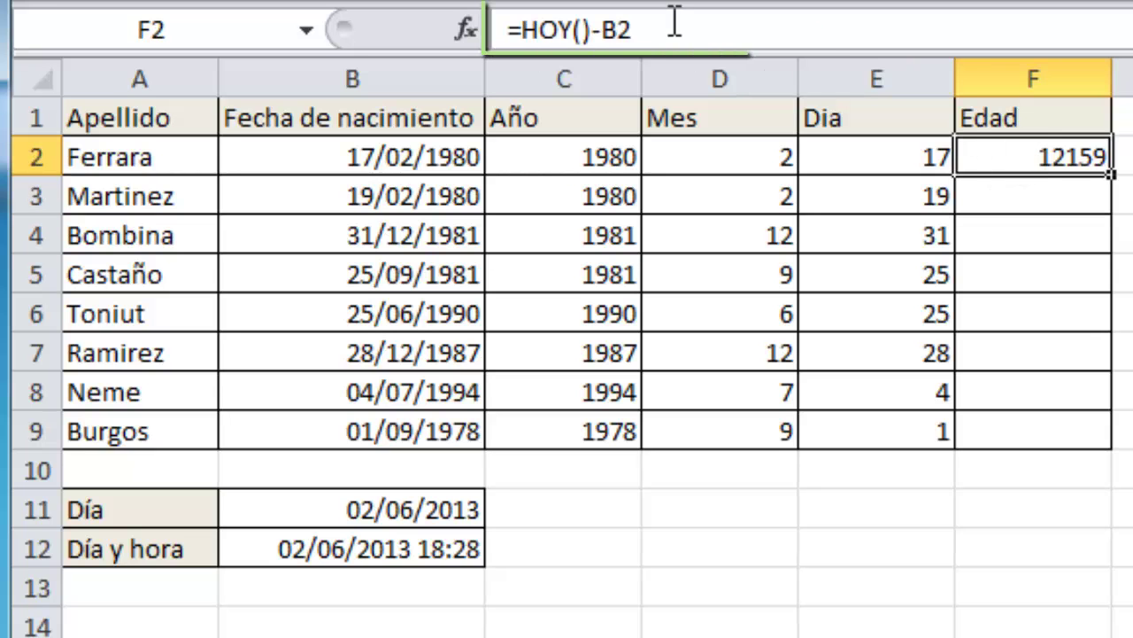
pyautogui.click(526, 32)
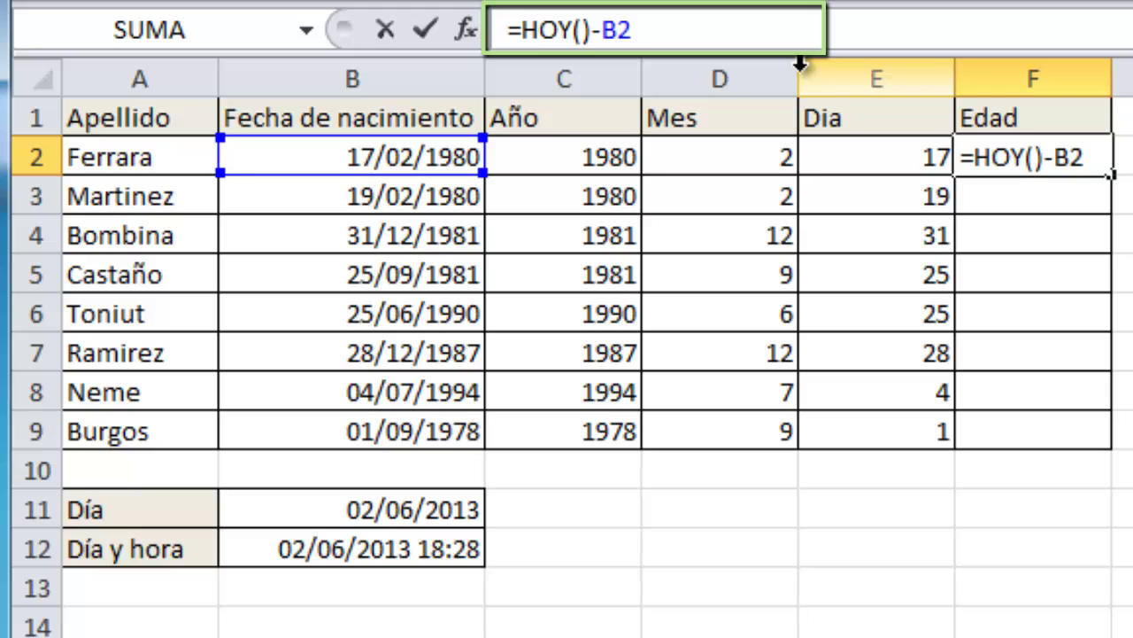
pyautogui.write('(')
pyautogui.click(783, 31)
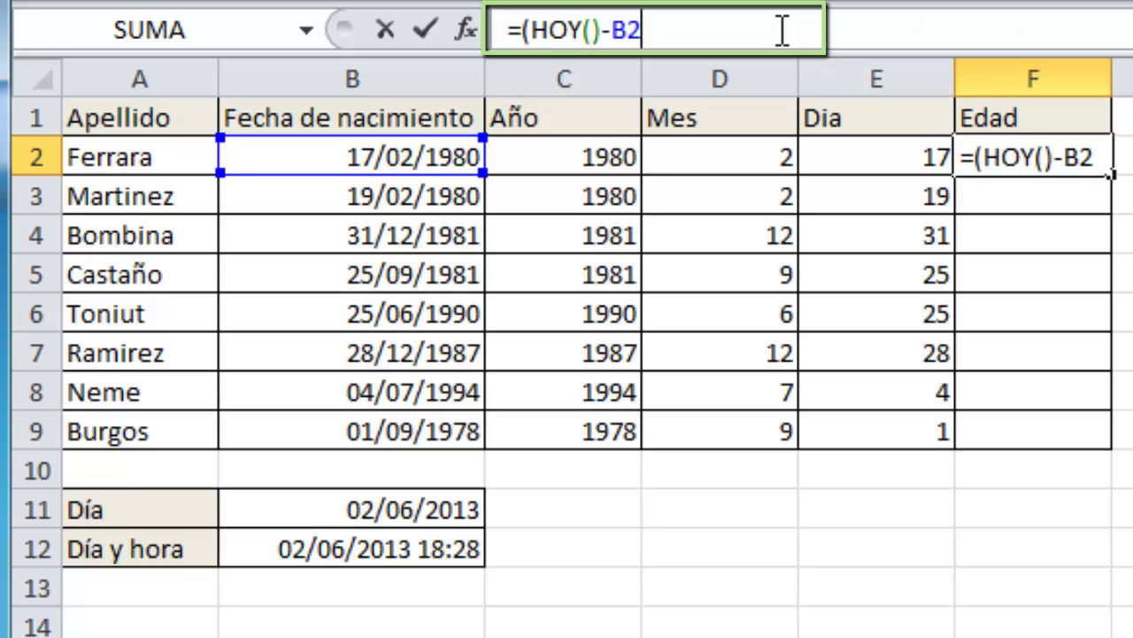
pyautogui.write(')/365')
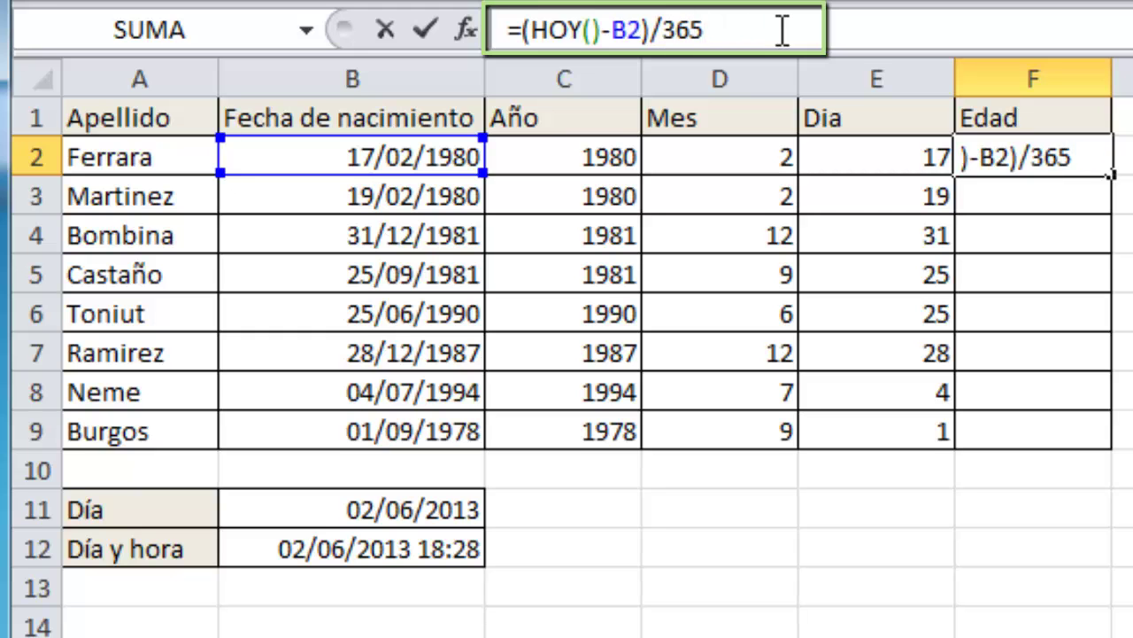
pyautogui.press('Return')
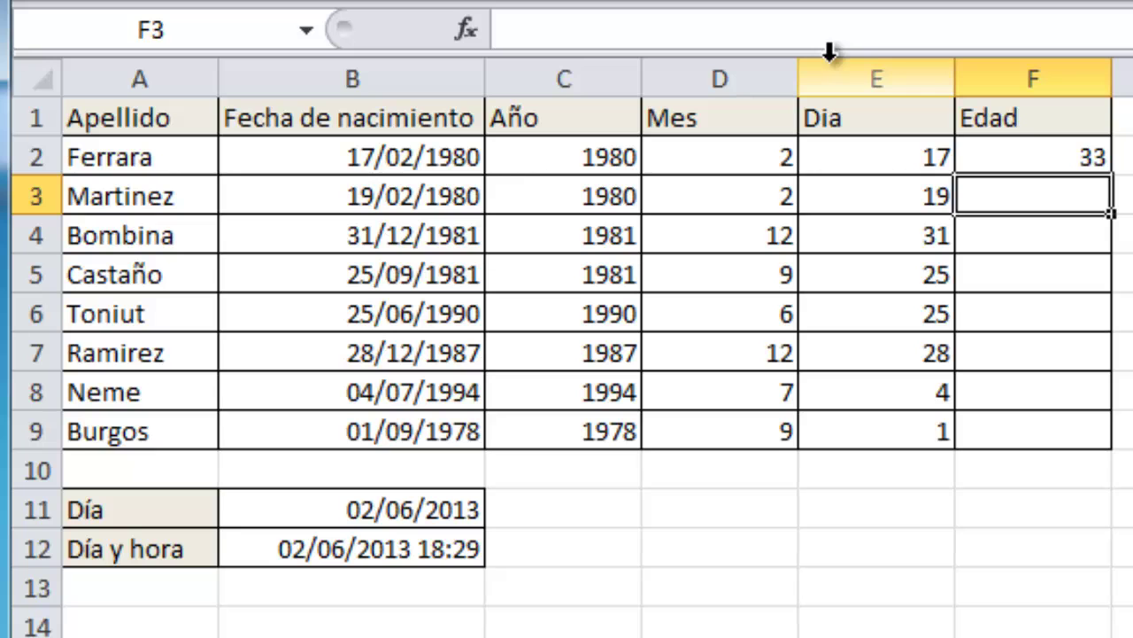
# Change the divisor in the F2 age formula to 365,25 to account for leap years
pyautogui.click(988, 153)
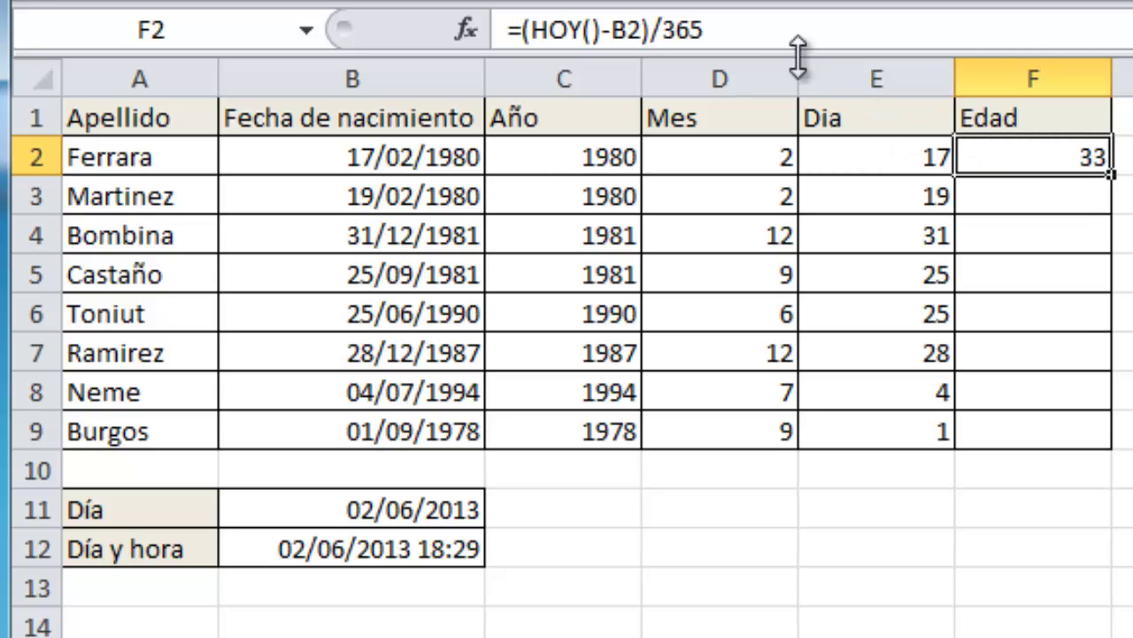
pyautogui.click(772, 37)
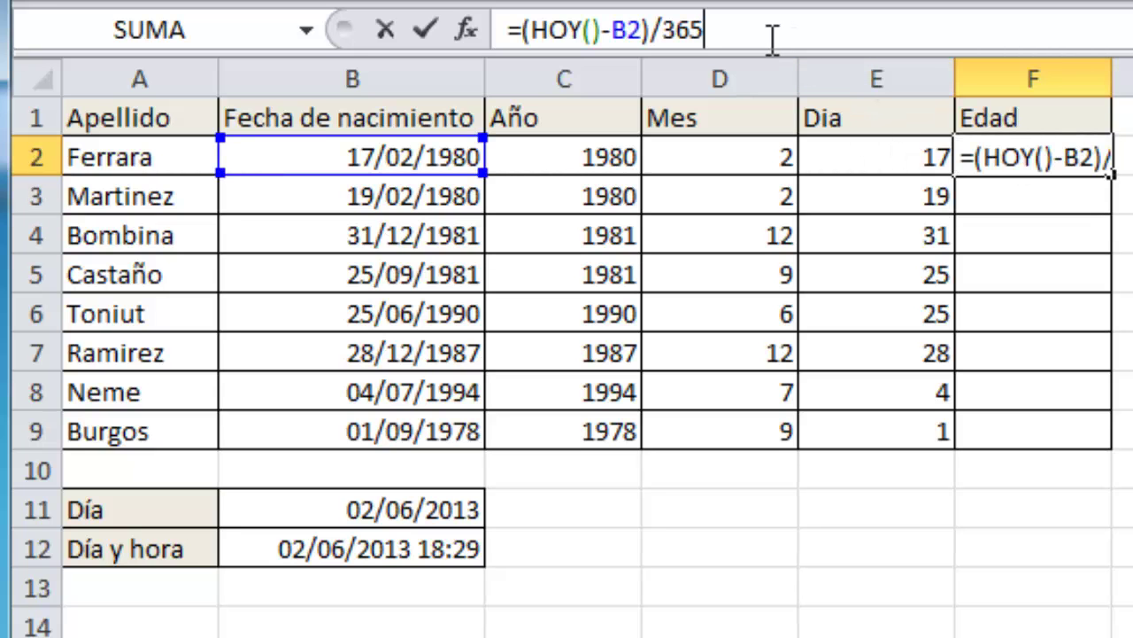
pyautogui.write(',25')
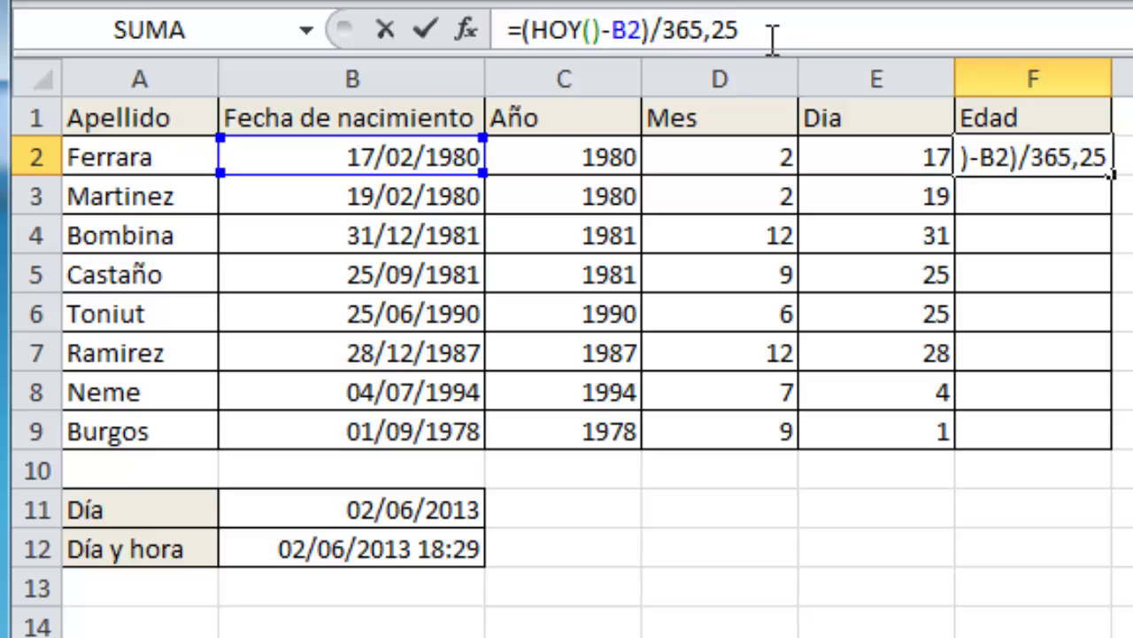
pyautogui.press('Return')
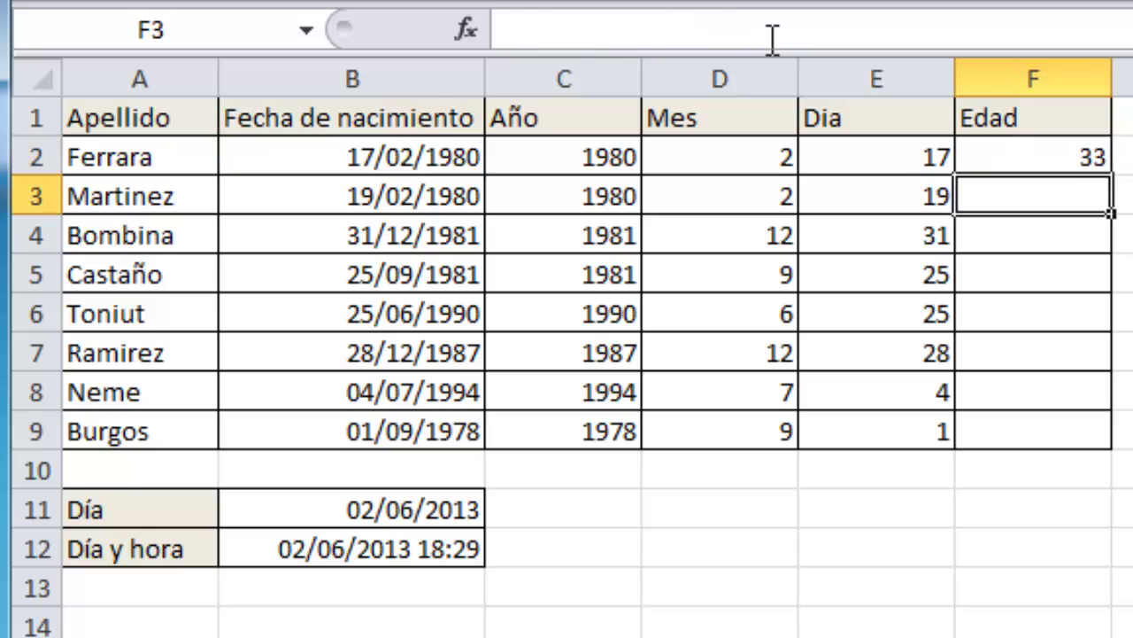
# Fill the Edad formula from F2 down to row 9 and reselect cell F2
pyautogui.click(1076, 159)
pyautogui.doubleClick(1111, 175)
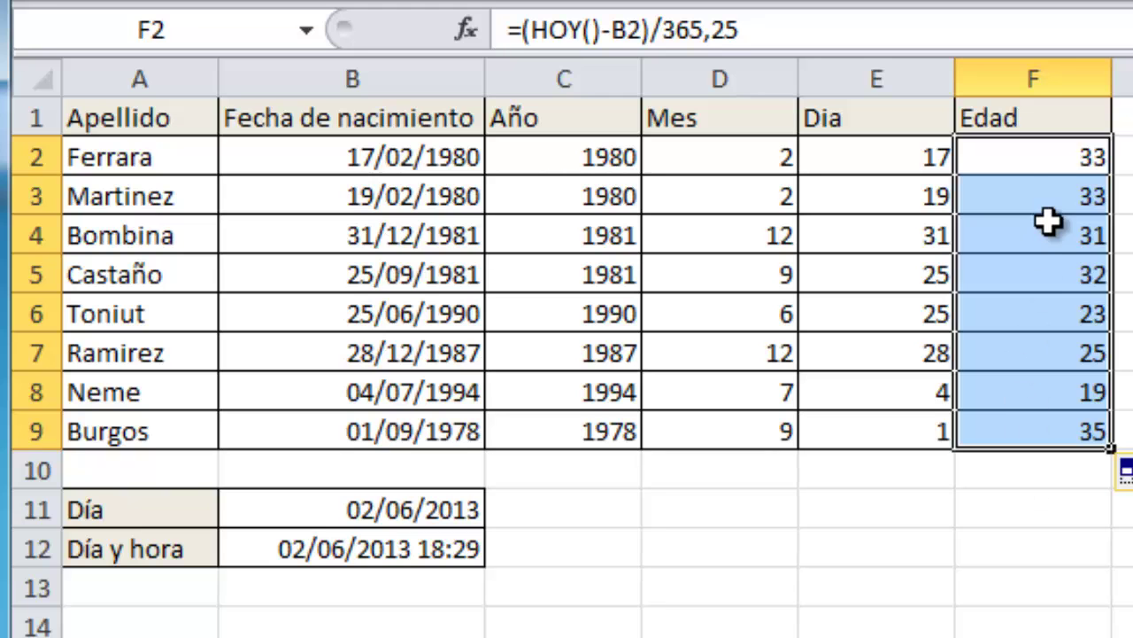
pyautogui.click(1040, 162)
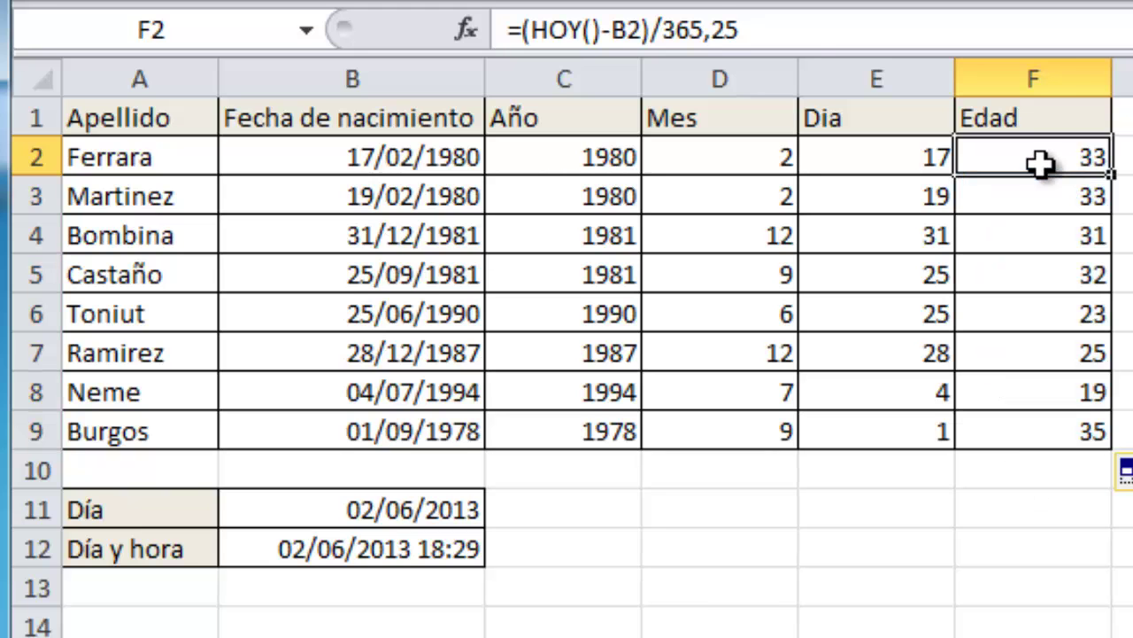